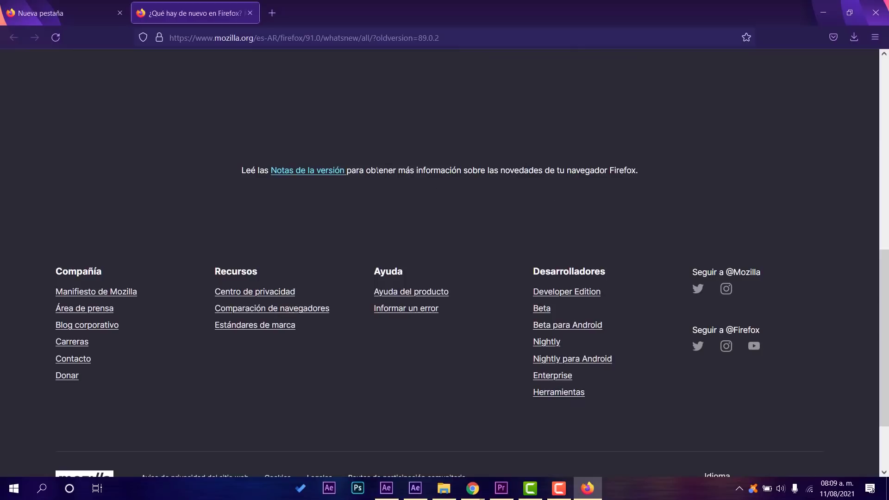
# Step: Open the Firefox 91.0 release notes and examine the sections on new features, fixes, enterprise, developer and web platform changes
pyautogui.click(323, 172)
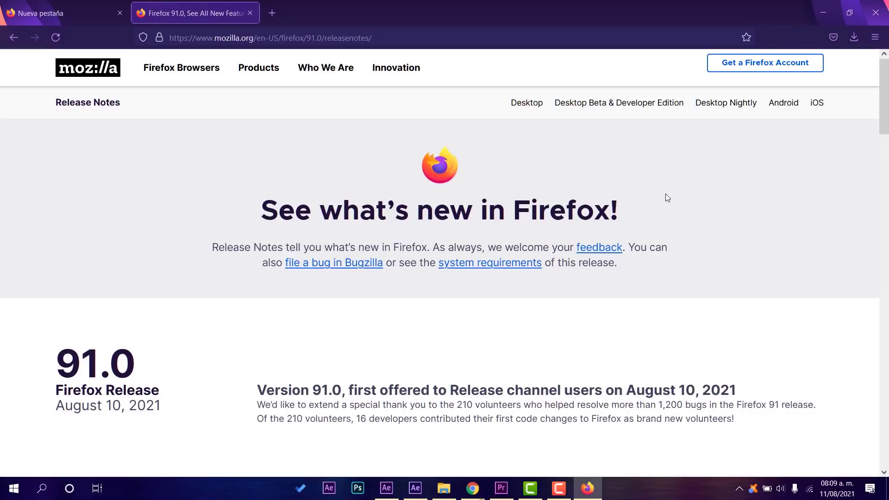
pyautogui.scroll(-4, 667, 198)
pyautogui.scroll(-9, 542, 182)
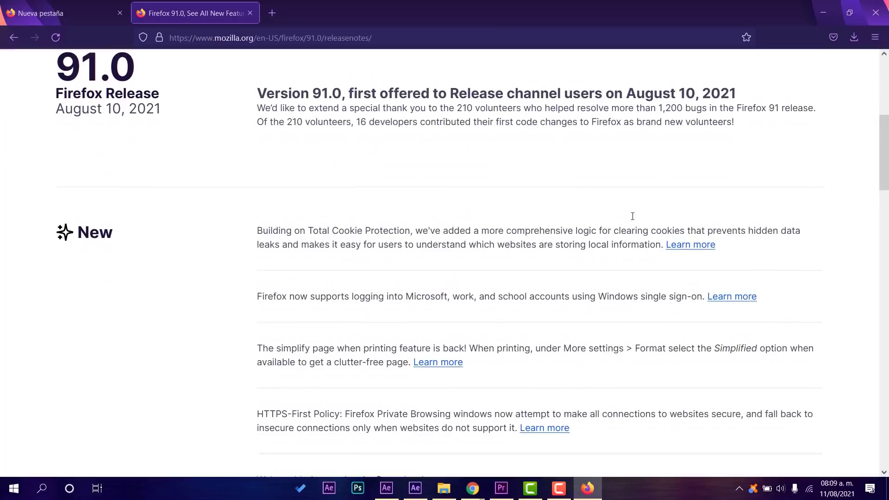
pyautogui.scroll(-9, 677, 182)
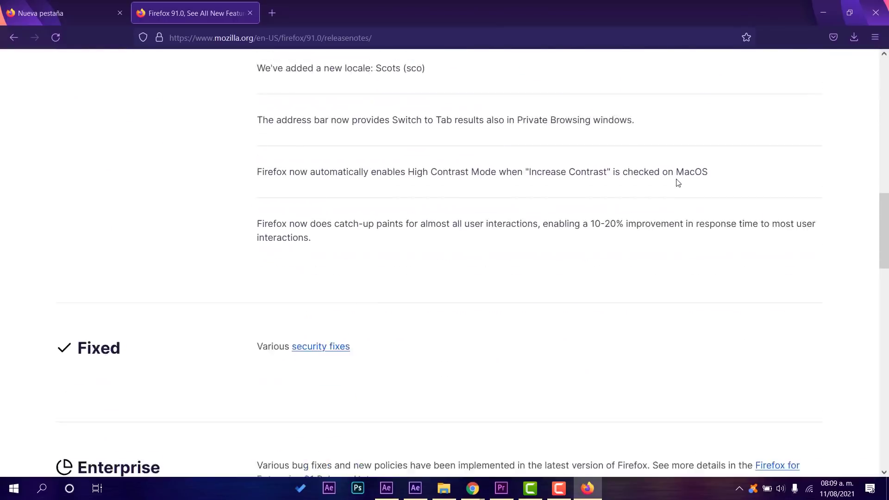
pyautogui.scroll(-5, 676, 183)
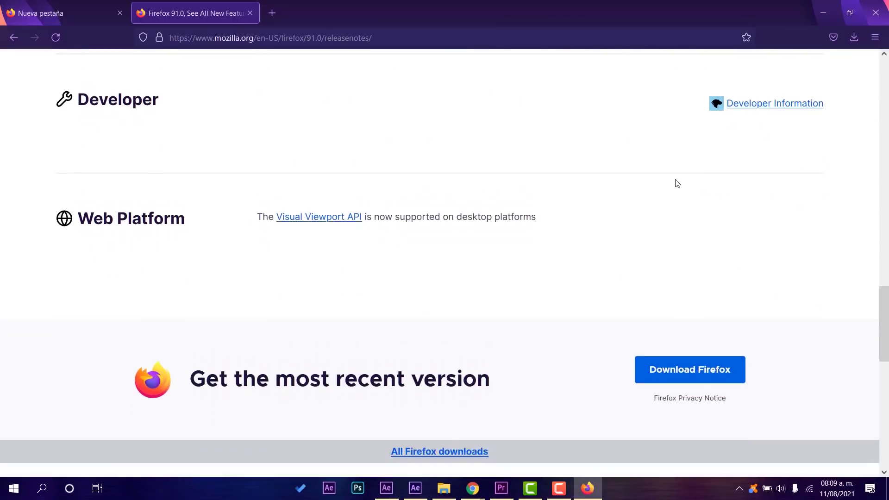
pyautogui.scroll(4, 675, 184)
pyautogui.scroll(14, 674, 187)
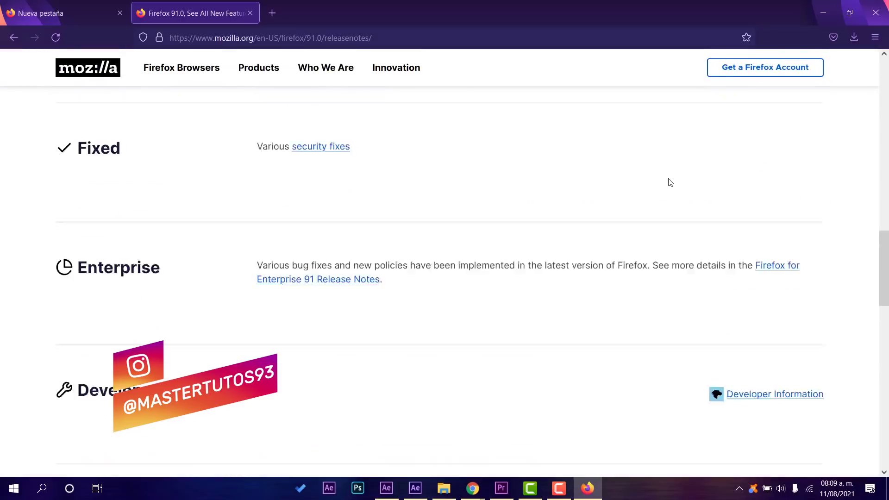
pyautogui.scroll(10, 574, 183)
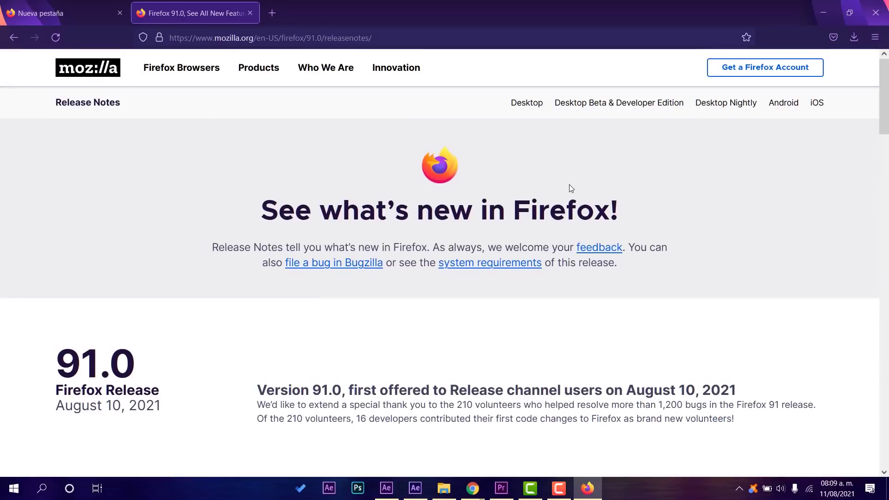
pyautogui.scroll(-3, 569, 186)
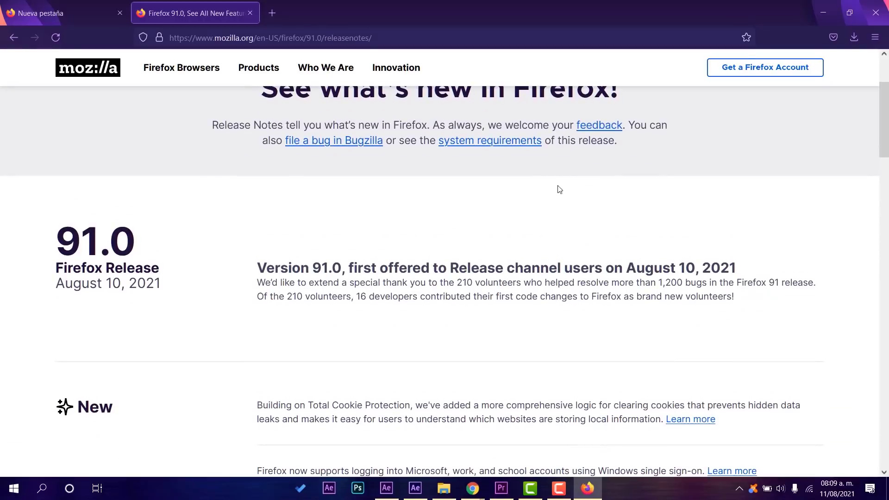
pyautogui.scroll(-4, 558, 195)
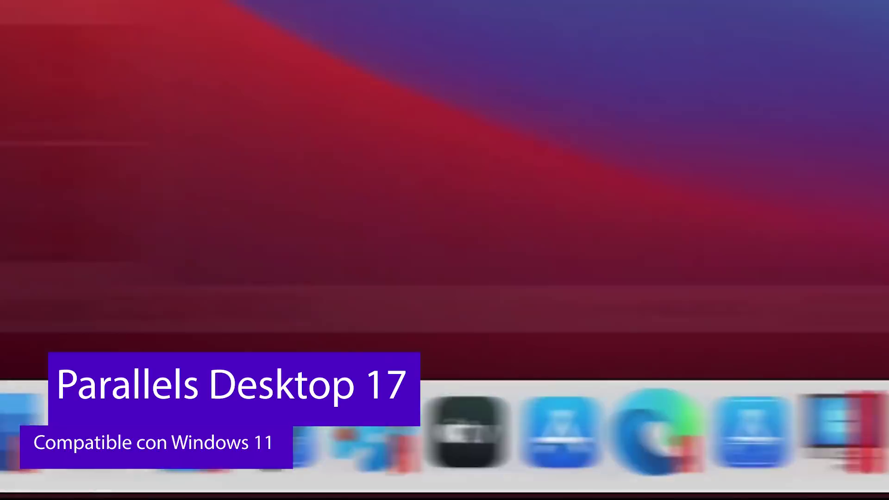
# Step: Copy the selected butterfly area in Paint and paste it onto the hand photo in the Pages flyer
pyautogui.click(546, 419)
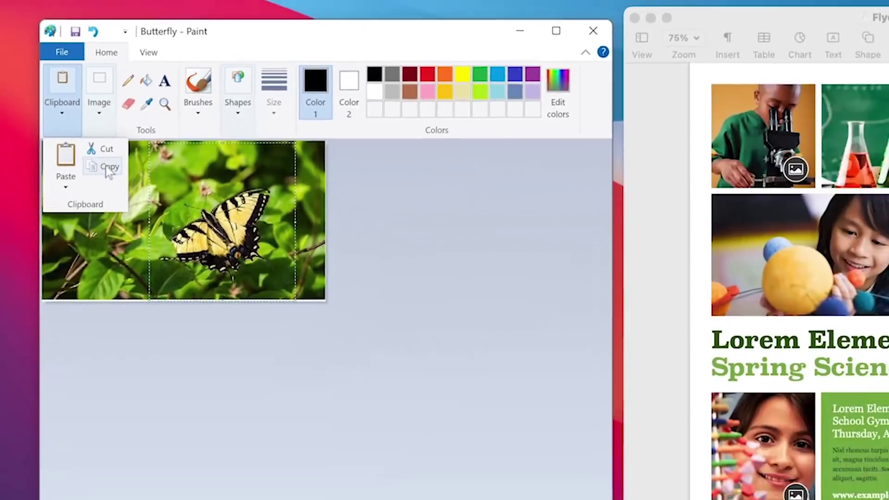
pyautogui.click(81, 151)
pyautogui.rightClick(772, 215)
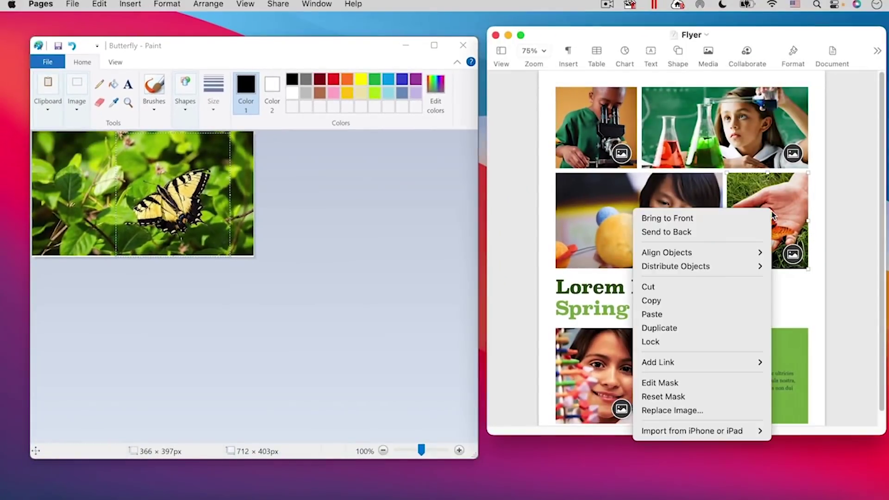
pyautogui.click(652, 314)
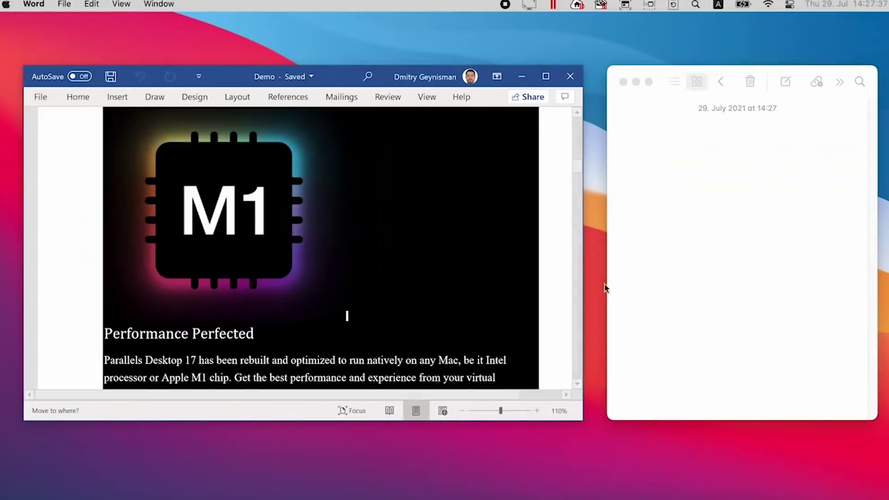
# Step: Transfer the M1 chip picture and the Performance Perfected text from the Word document into the blank note
pyautogui.moveTo(604, 288); pyautogui.dragTo(734, 342)
pyautogui.click(127, 339)
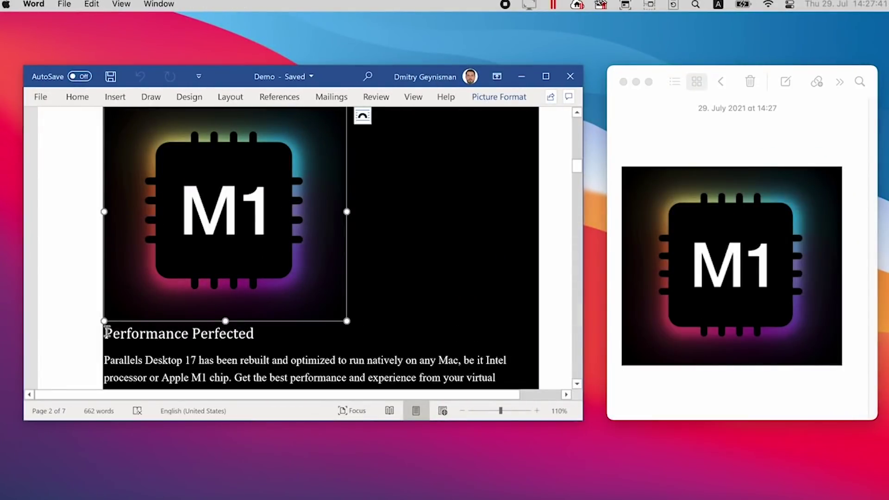
pyautogui.moveTo(127, 340); pyautogui.dragTo(677, 386)
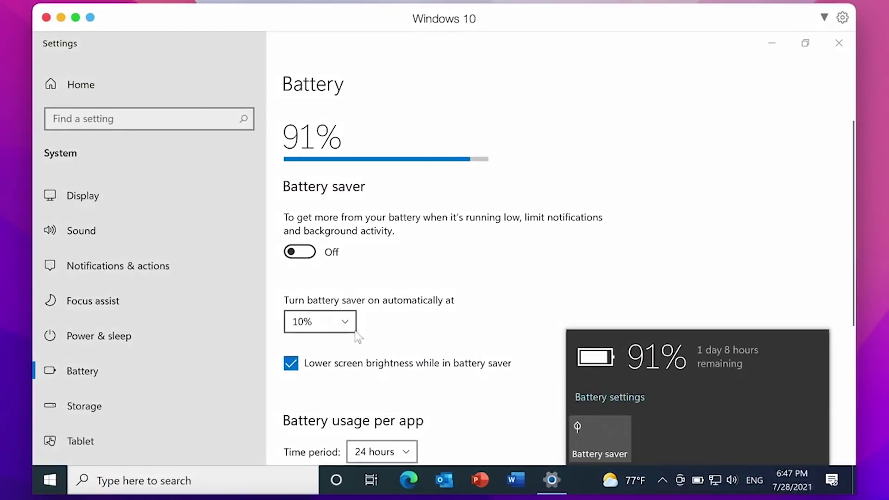
# Step: Set battery saver to turn on automatically at 50%
pyautogui.click(394, 261)
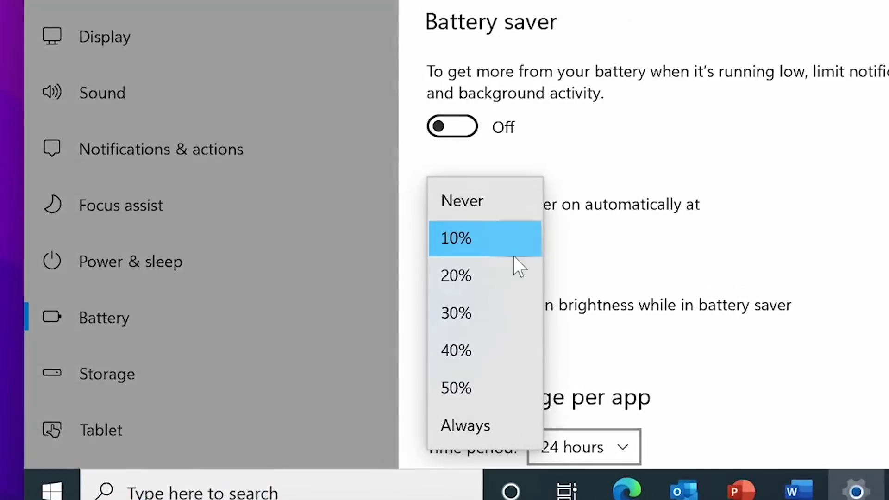
pyautogui.click(510, 384)
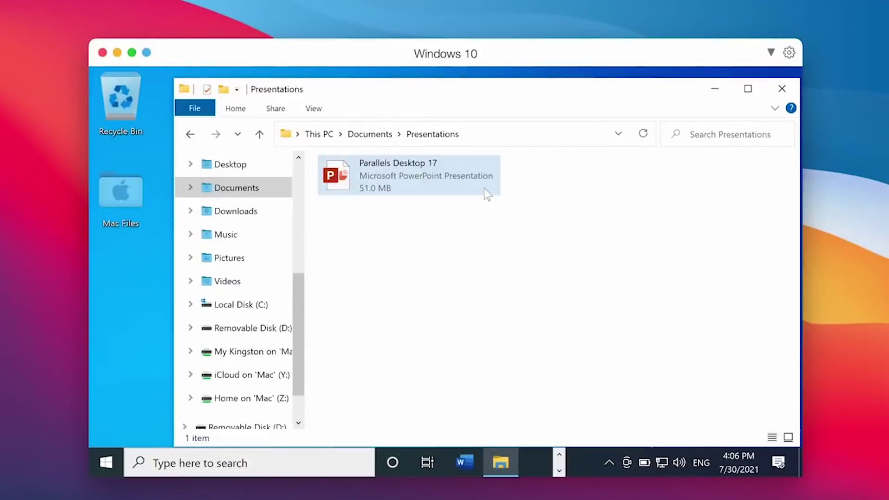
# Step: Open the Parallels Desktop 17 presentation from the Presentations folder
pyautogui.doubleClick(484, 188)
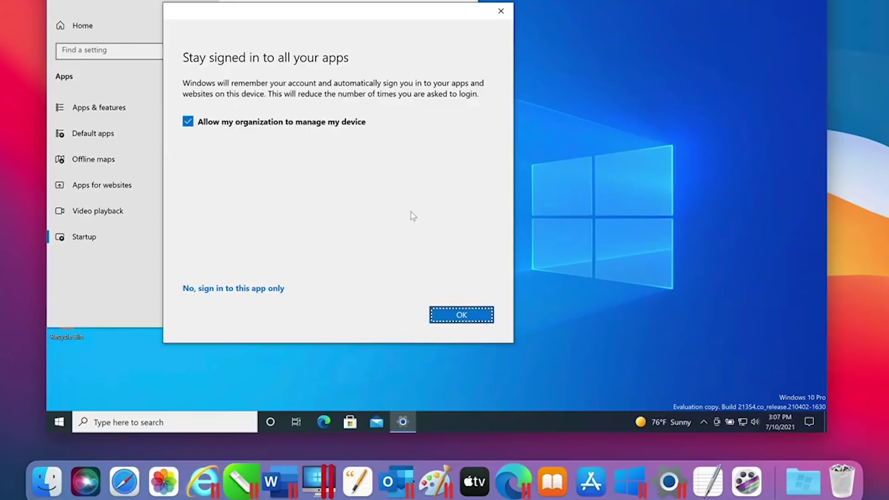
# Step: Accept staying signed in with organization device management, and restart from Windows Update to install the Windows 11 Insider Preview
pyautogui.click(462, 316)
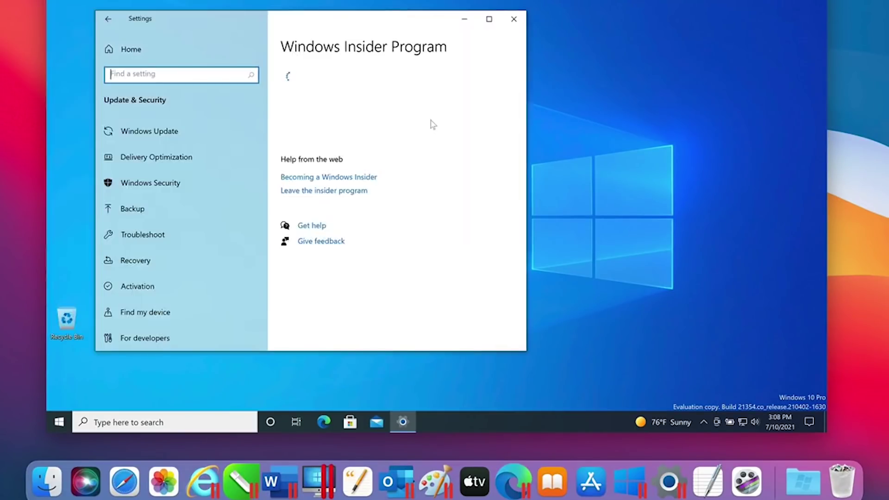
pyautogui.click(139, 131)
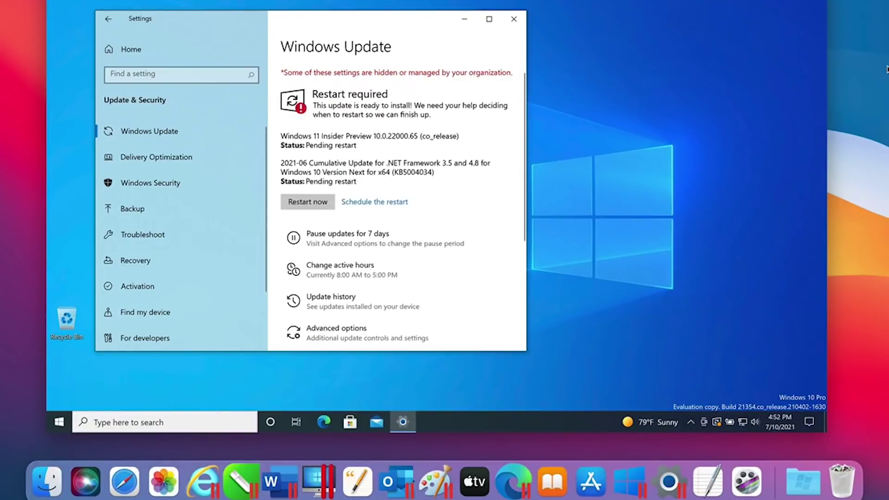
pyautogui.click(308, 202)
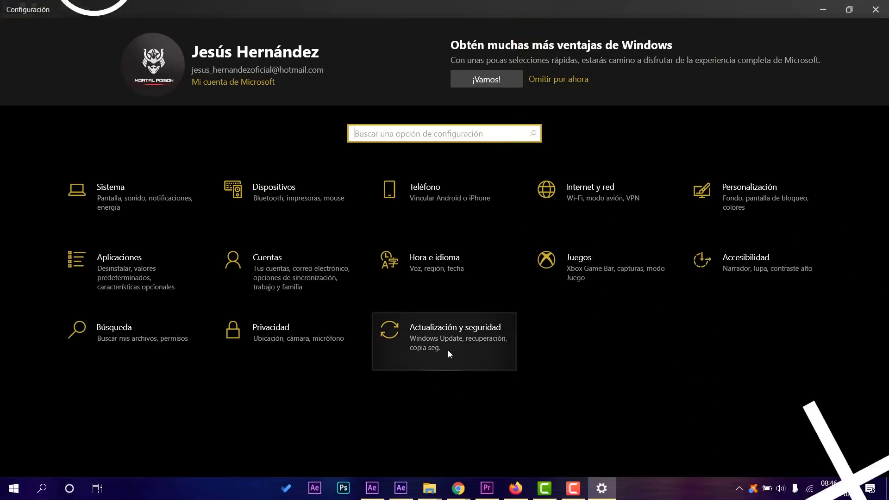
# Step: Resume the paused Windows updates in the Actualización y seguridad settings
pyautogui.click(447, 351)
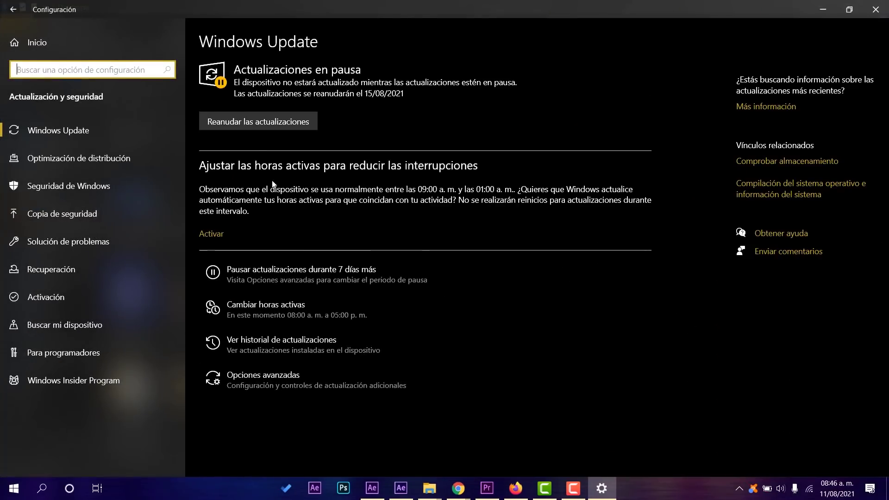
pyautogui.click(248, 120)
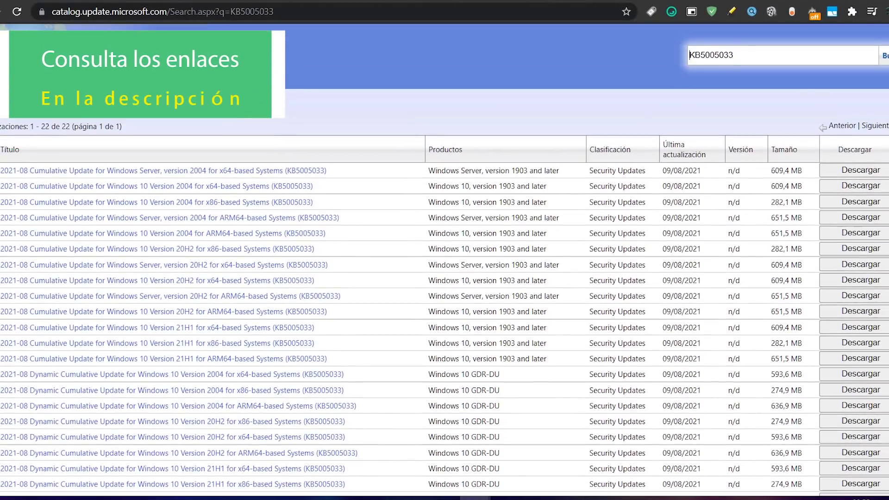
# Step: Examine the language, package and installation details of the KB5005033 update for Windows Server, version 2004 x64, and close them
pyautogui.scroll(-2, 444, 259)
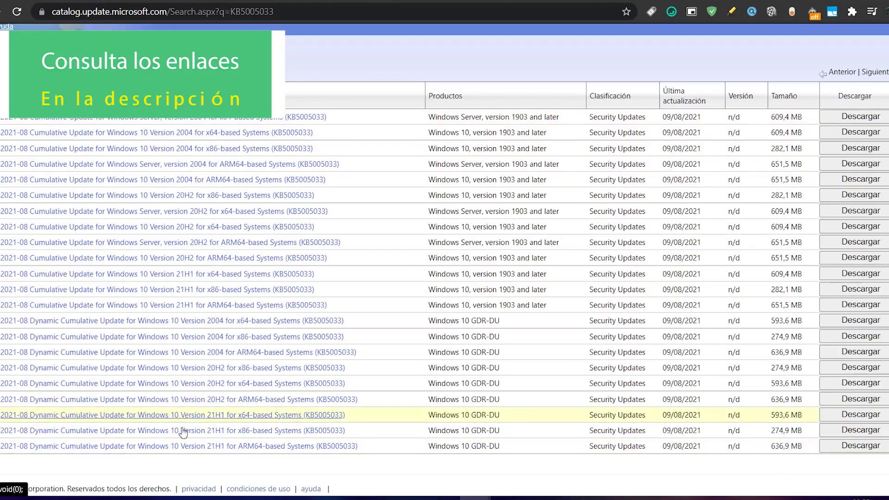
pyautogui.click(303, 117)
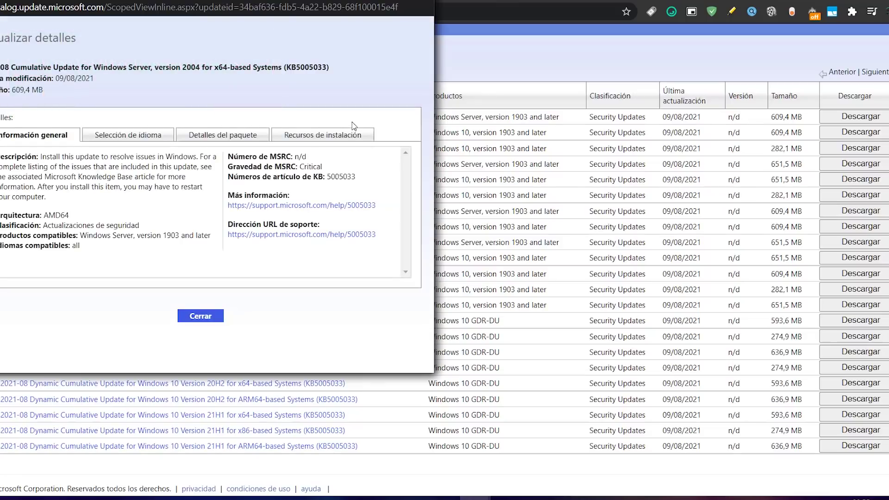
pyautogui.click(128, 136)
pyautogui.click(218, 135)
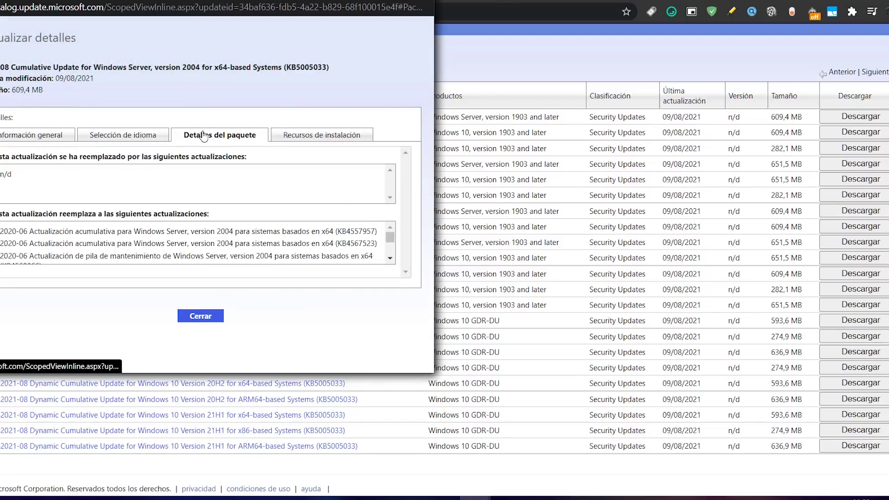
pyautogui.click(321, 135)
pyautogui.click(66, 143)
pyautogui.click(200, 315)
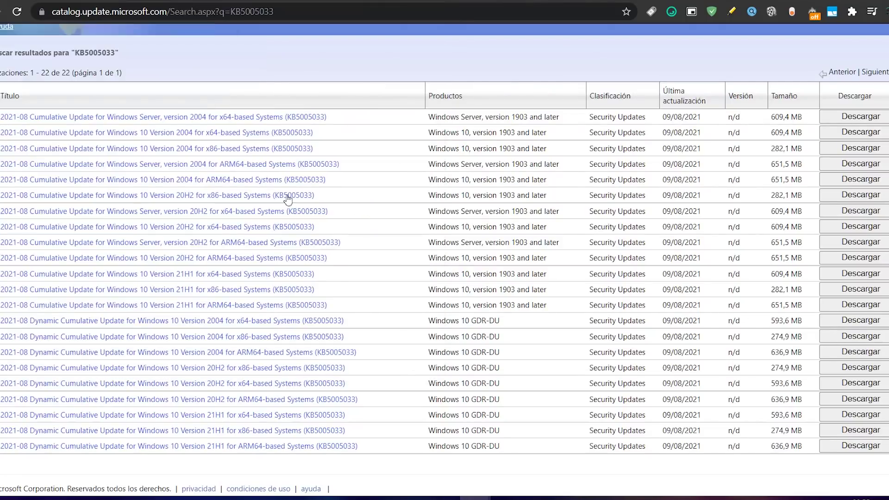
# Step: View the details of the KB5005033 updates for Windows 10 Version 20H2 x64 and the dynamic one for 21H1 x86
pyautogui.click(214, 227)
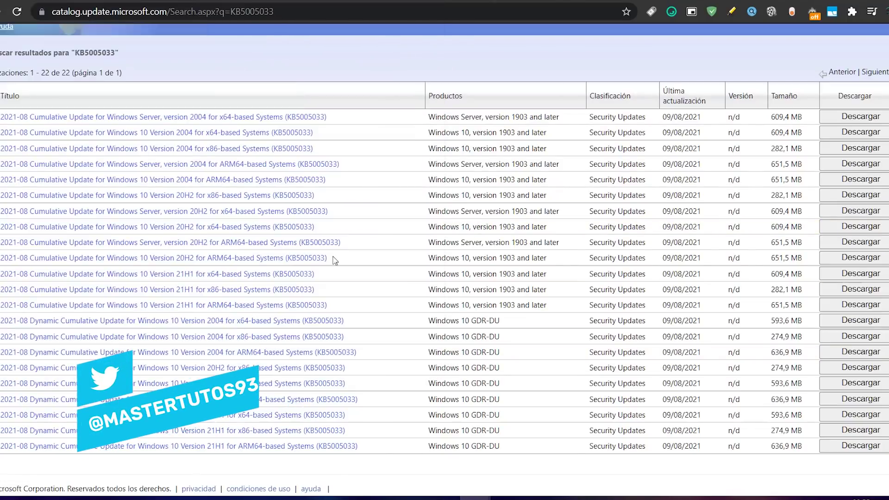
pyautogui.click(268, 384)
pyautogui.click(200, 314)
pyautogui.click(268, 430)
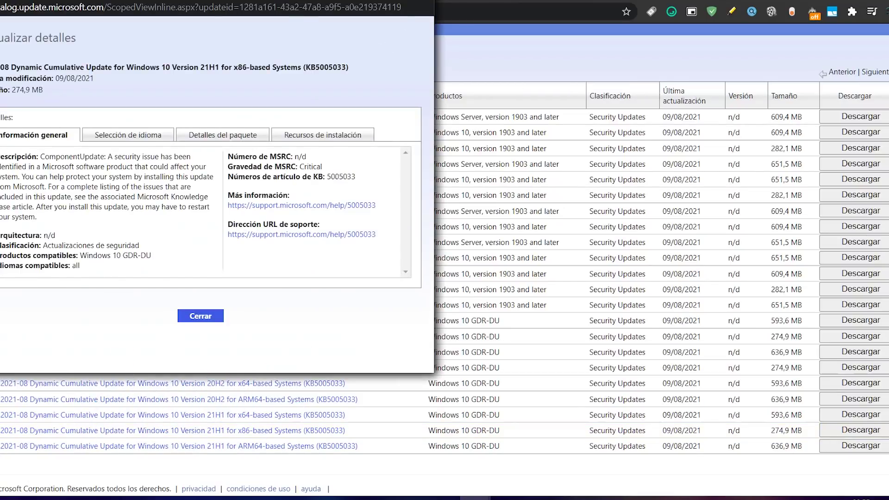
pyautogui.click(645, 207)
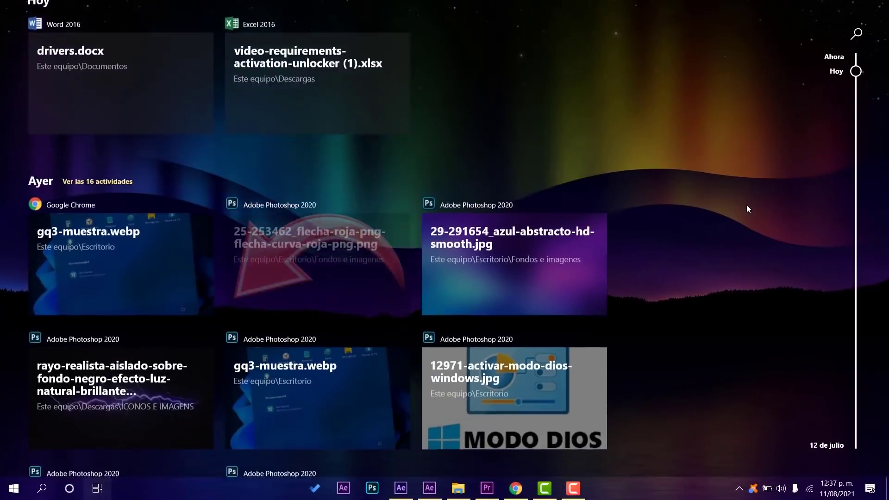
# Step: Examine the activity history in the Windows timeline from today back past 21 July
pyautogui.scroll(-5, 748, 208)
pyautogui.scroll(-10, 747, 205)
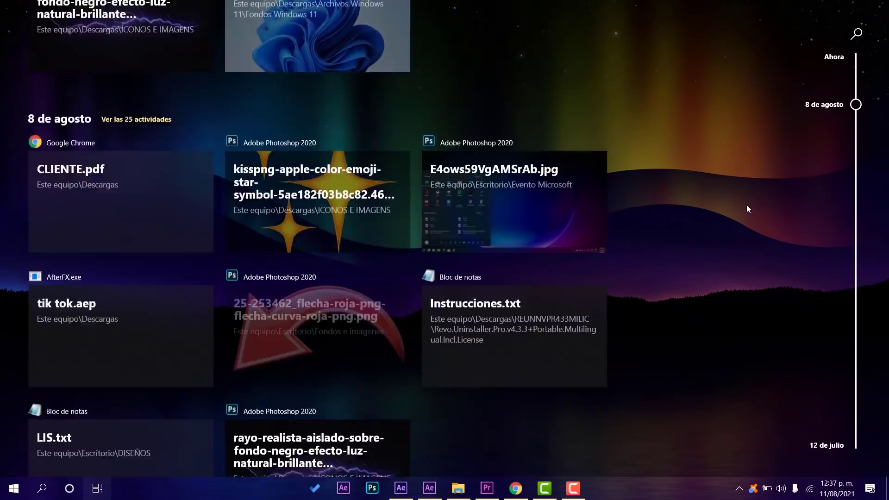
pyautogui.scroll(-10, 746, 209)
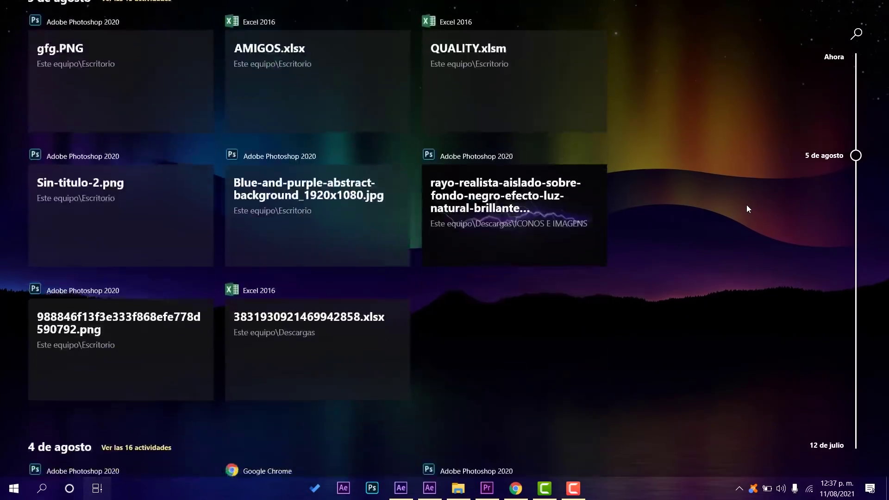
pyautogui.scroll(-10, 746, 209)
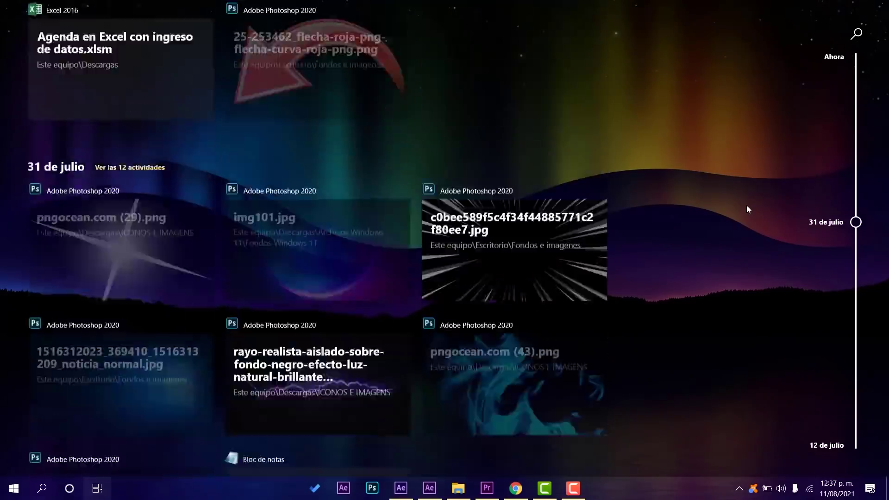
pyautogui.scroll(-10, 746, 209)
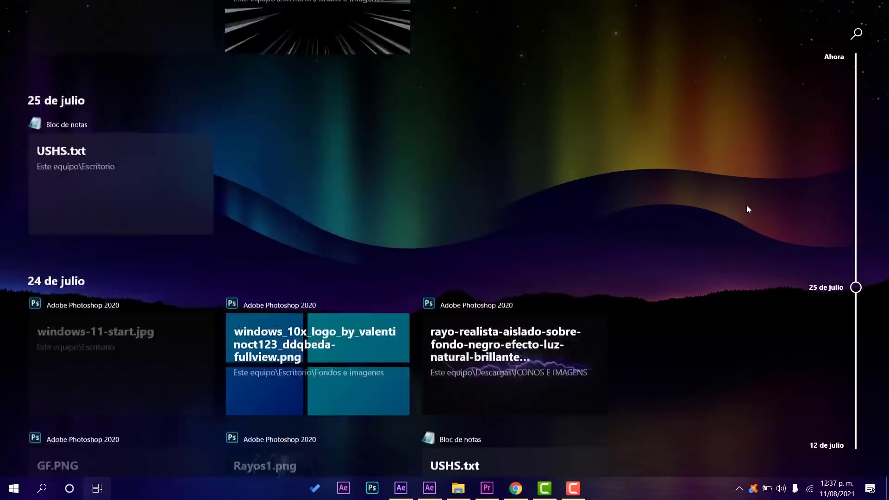
pyautogui.scroll(-10, 746, 209)
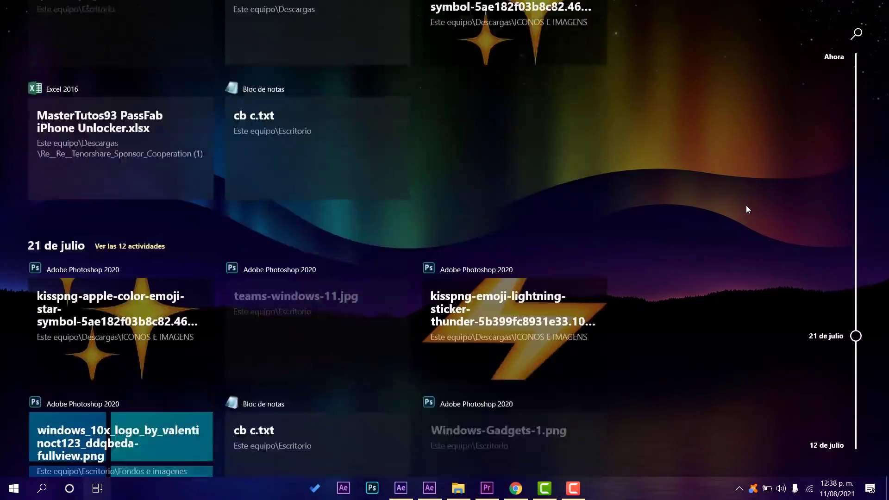
pyautogui.scroll(-6, 745, 209)
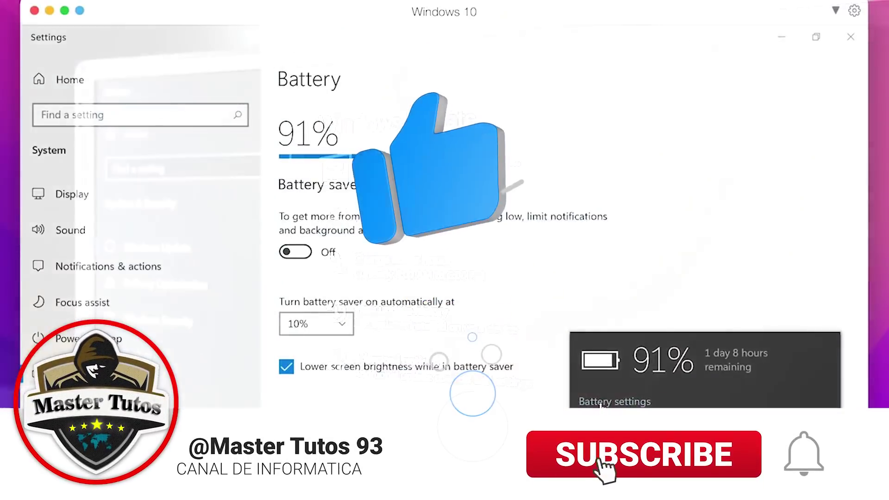
# Step: Choose 50% as the battery level at which battery saver turns on automatically
pyautogui.click(297, 321)
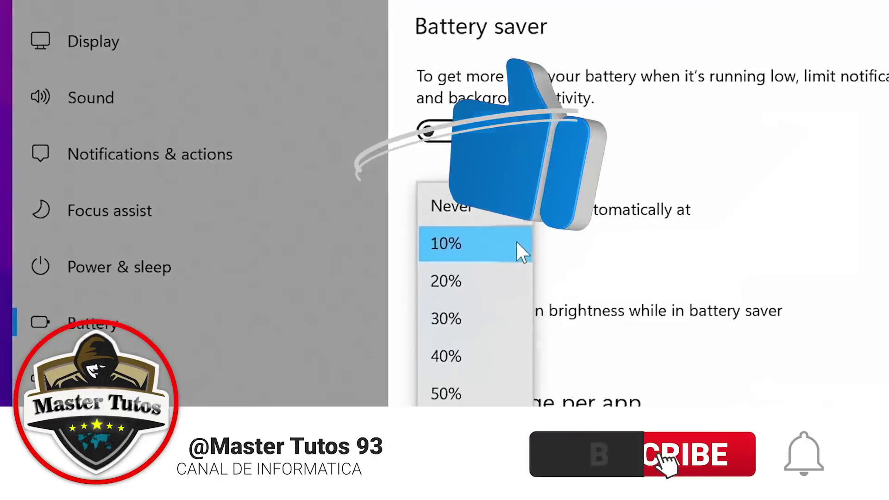
pyautogui.click(512, 384)
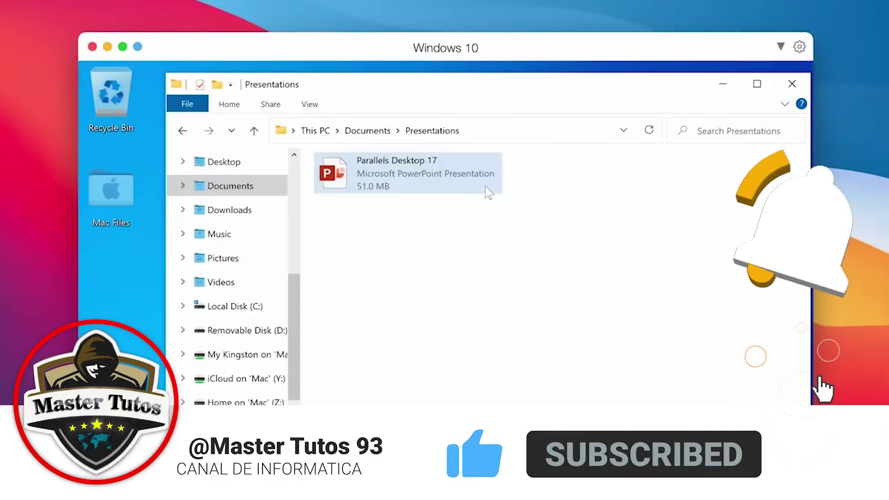
# Step: Open the Parallels Desktop 17 PowerPoint presentation stored in Documents
pyautogui.doubleClick(486, 193)
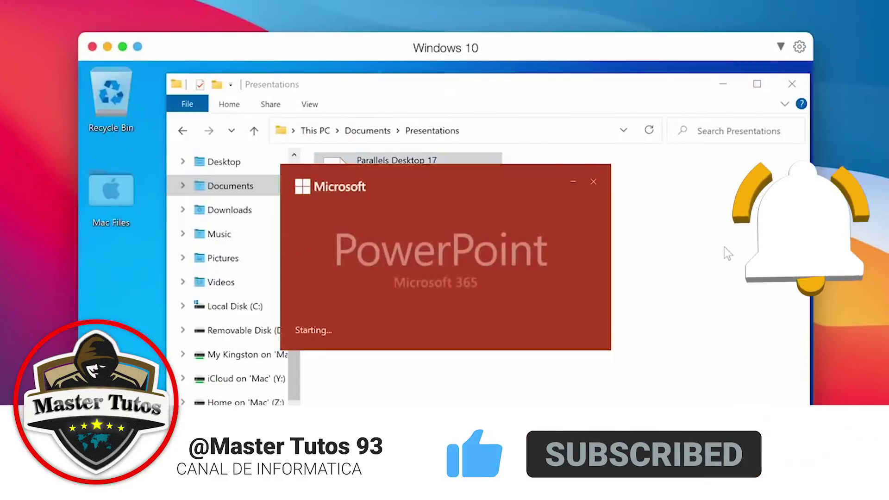
pyautogui.click(535, 254)
pyautogui.moveTo(552, 257); pyautogui.dragTo(591, 328)
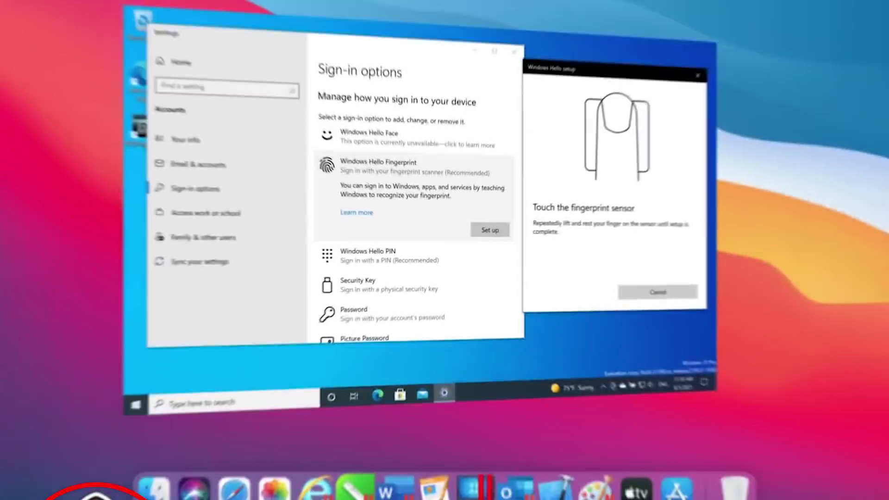